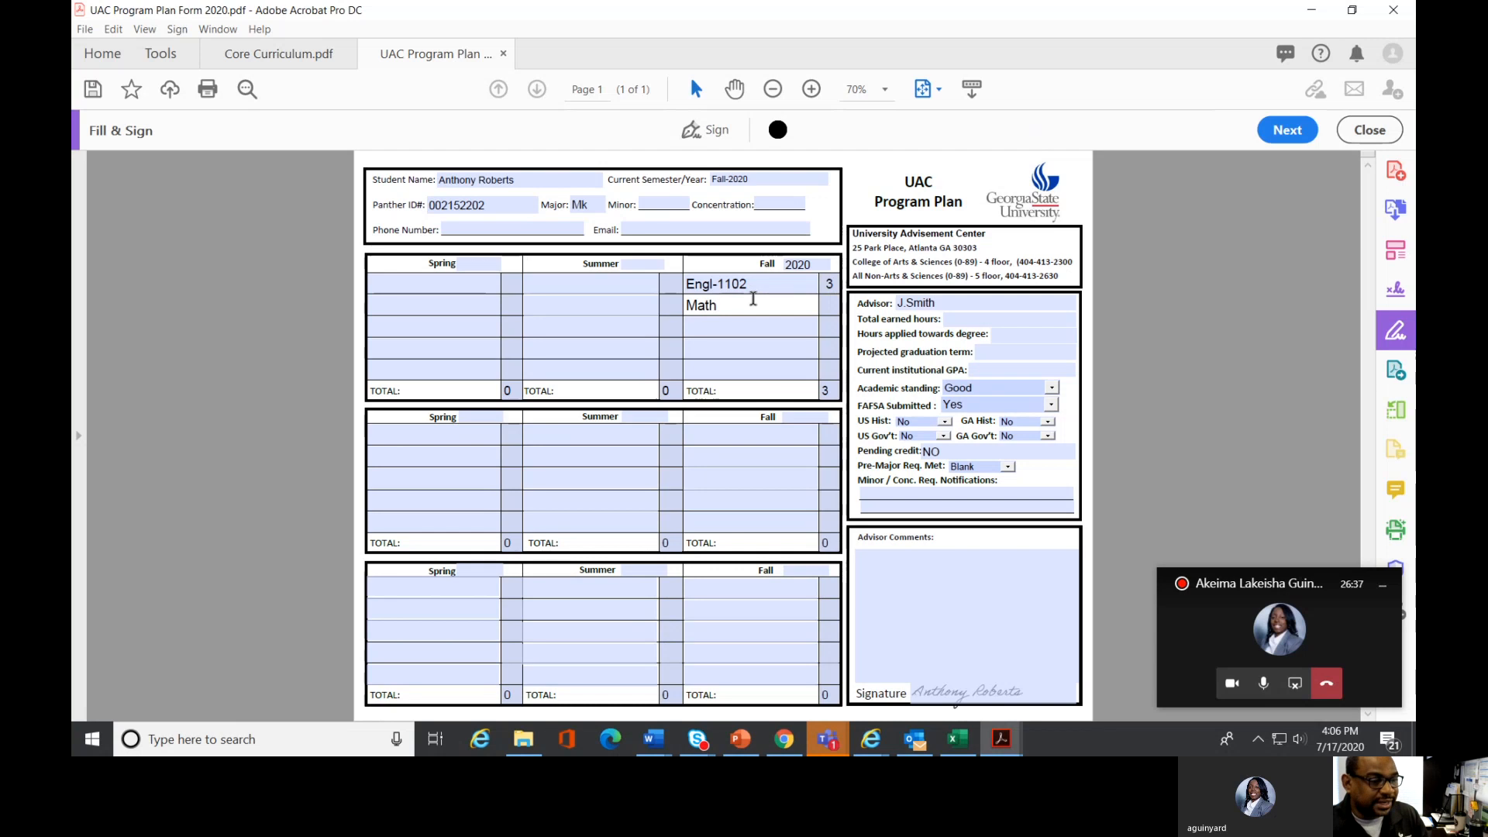
Complete the second Fall 2020 course as Math-1111 and give it 3 credit hours.
type("-")
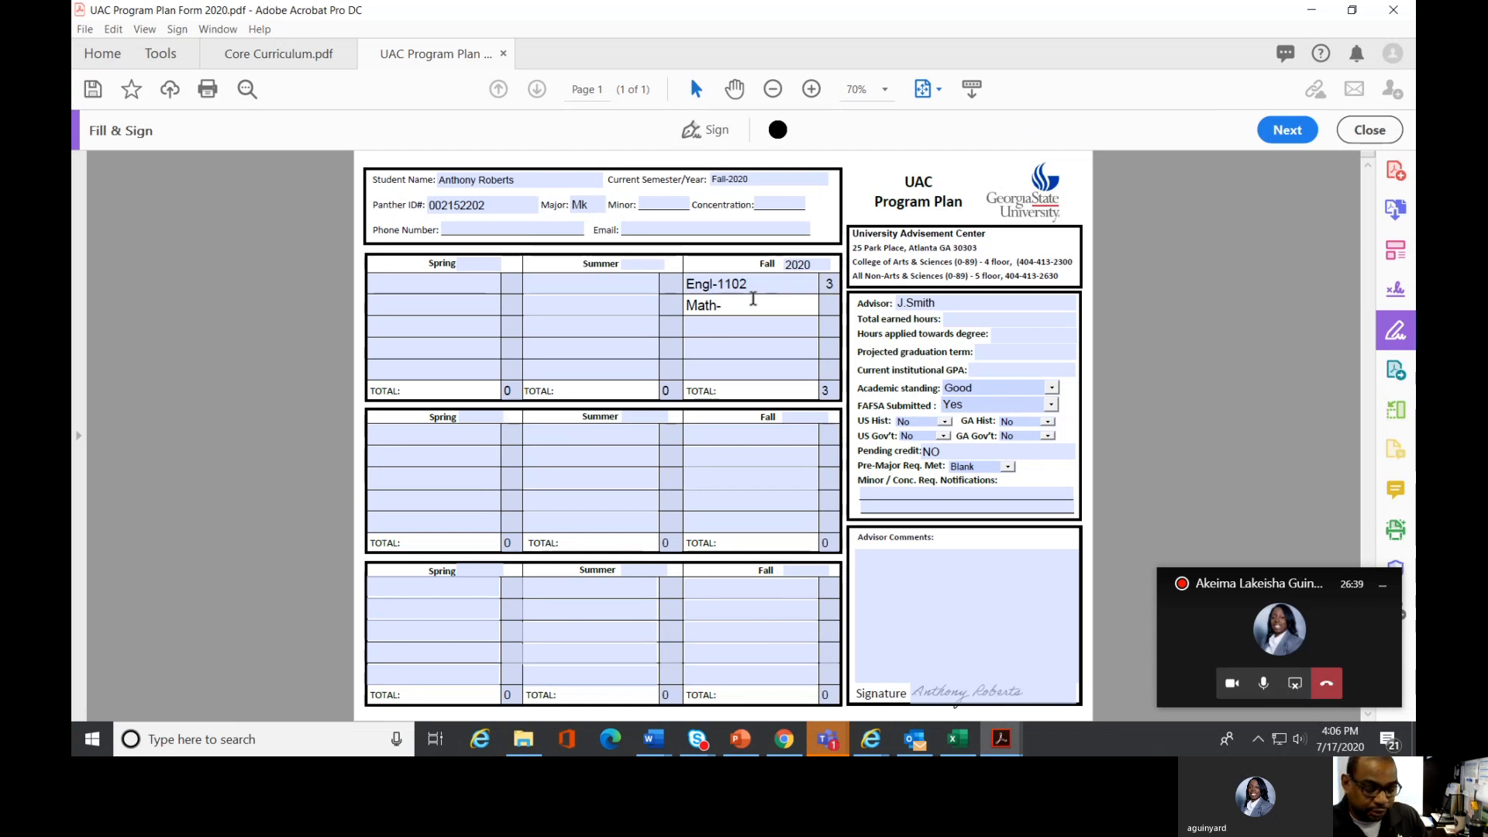
type("111")
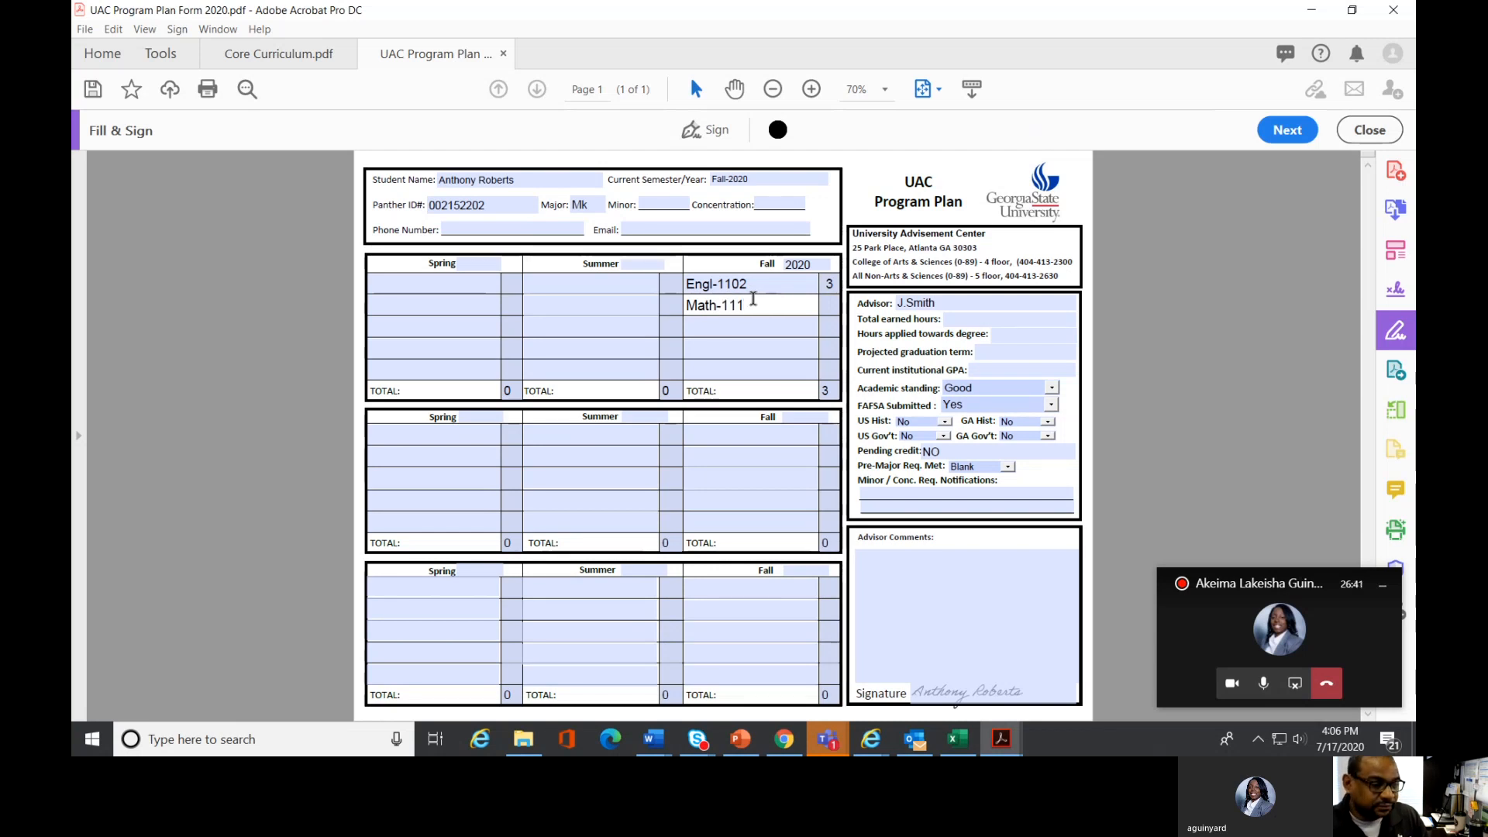
type("1")
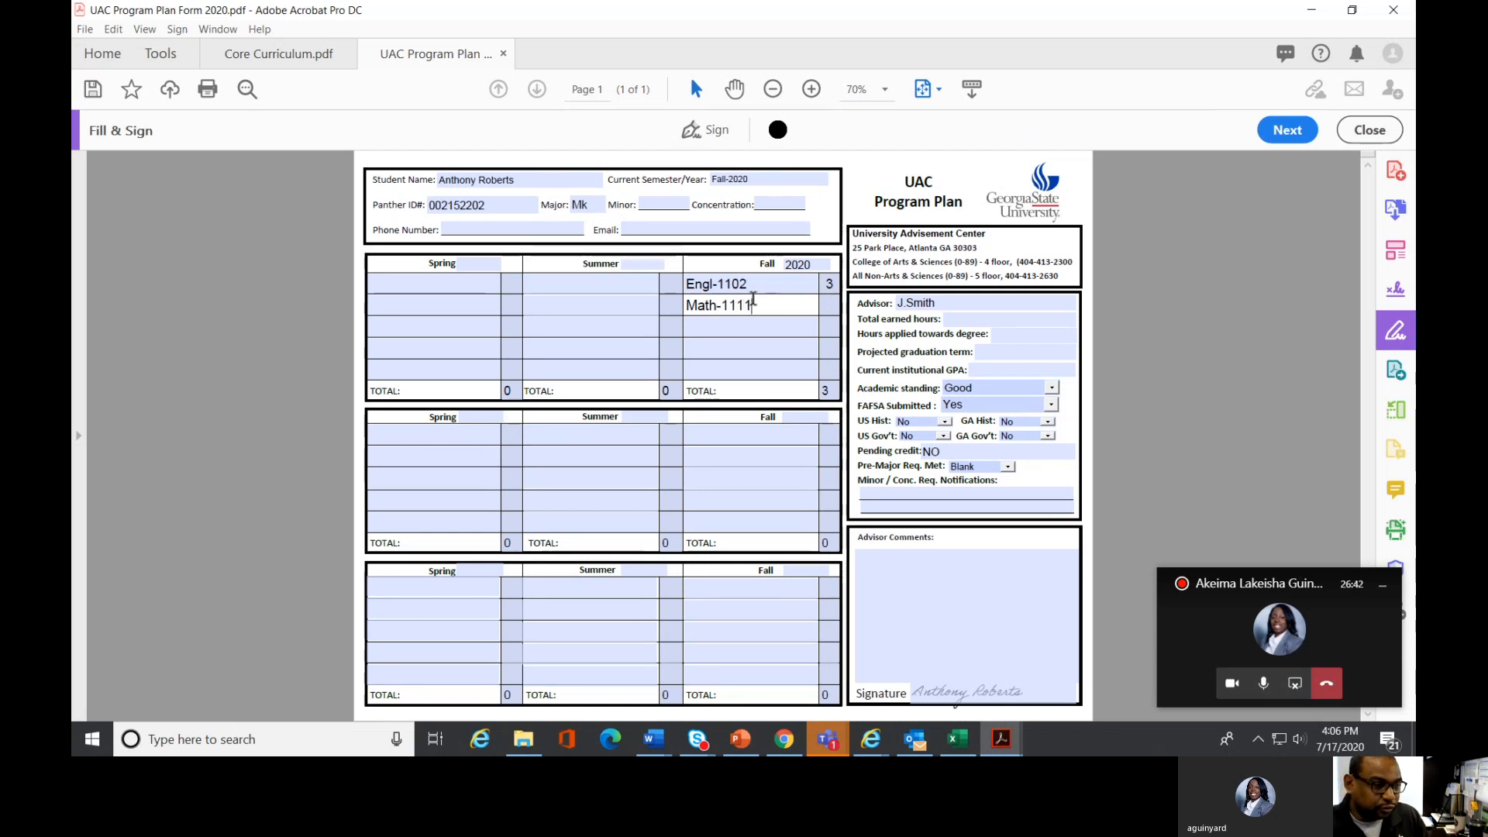
left_click(829, 307)
type("3")
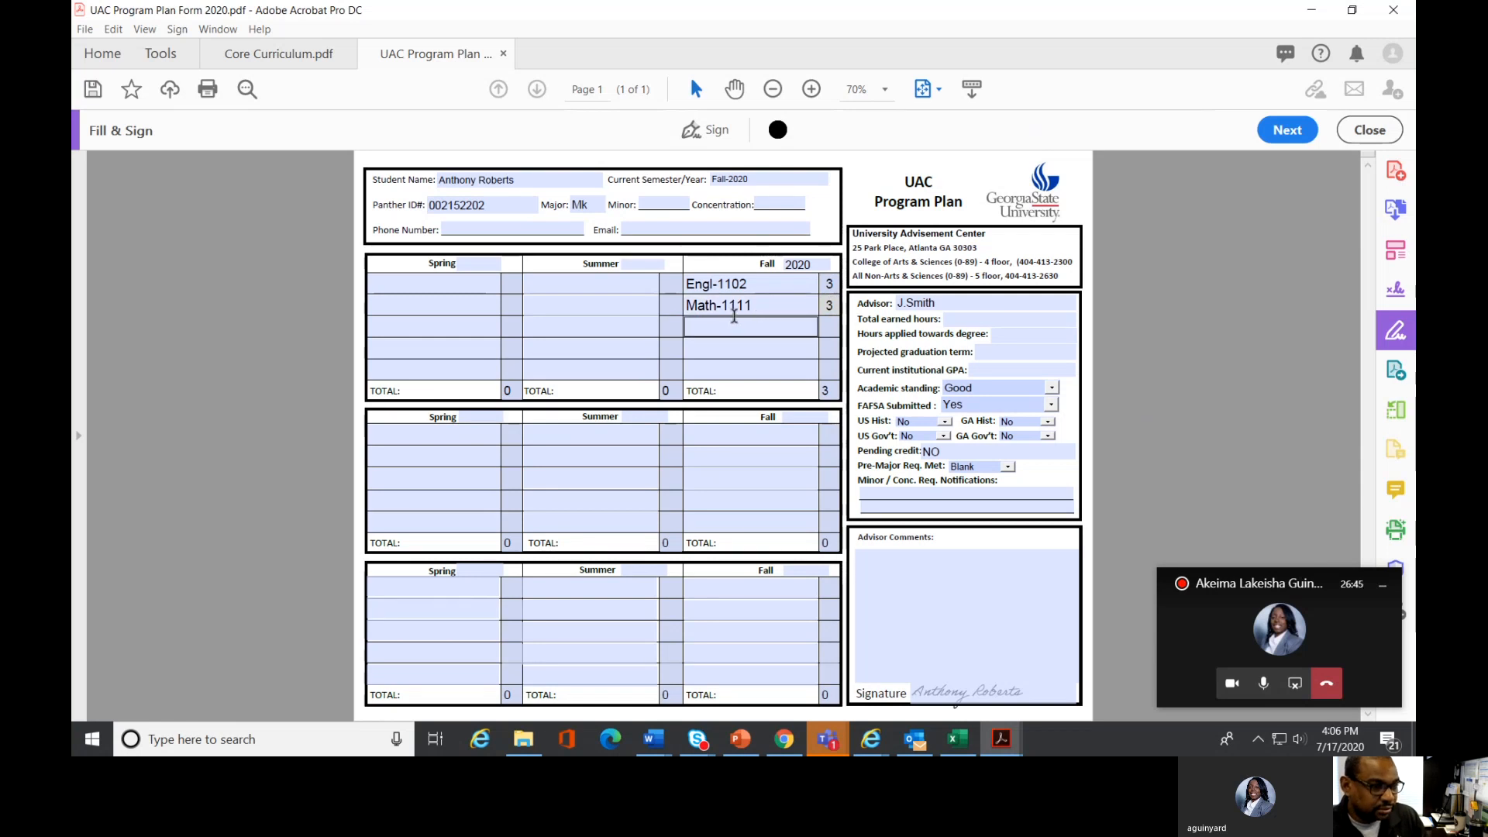
Enter Pols-1101 as the third course in the Fall 2020 column.
left_click(734, 318)
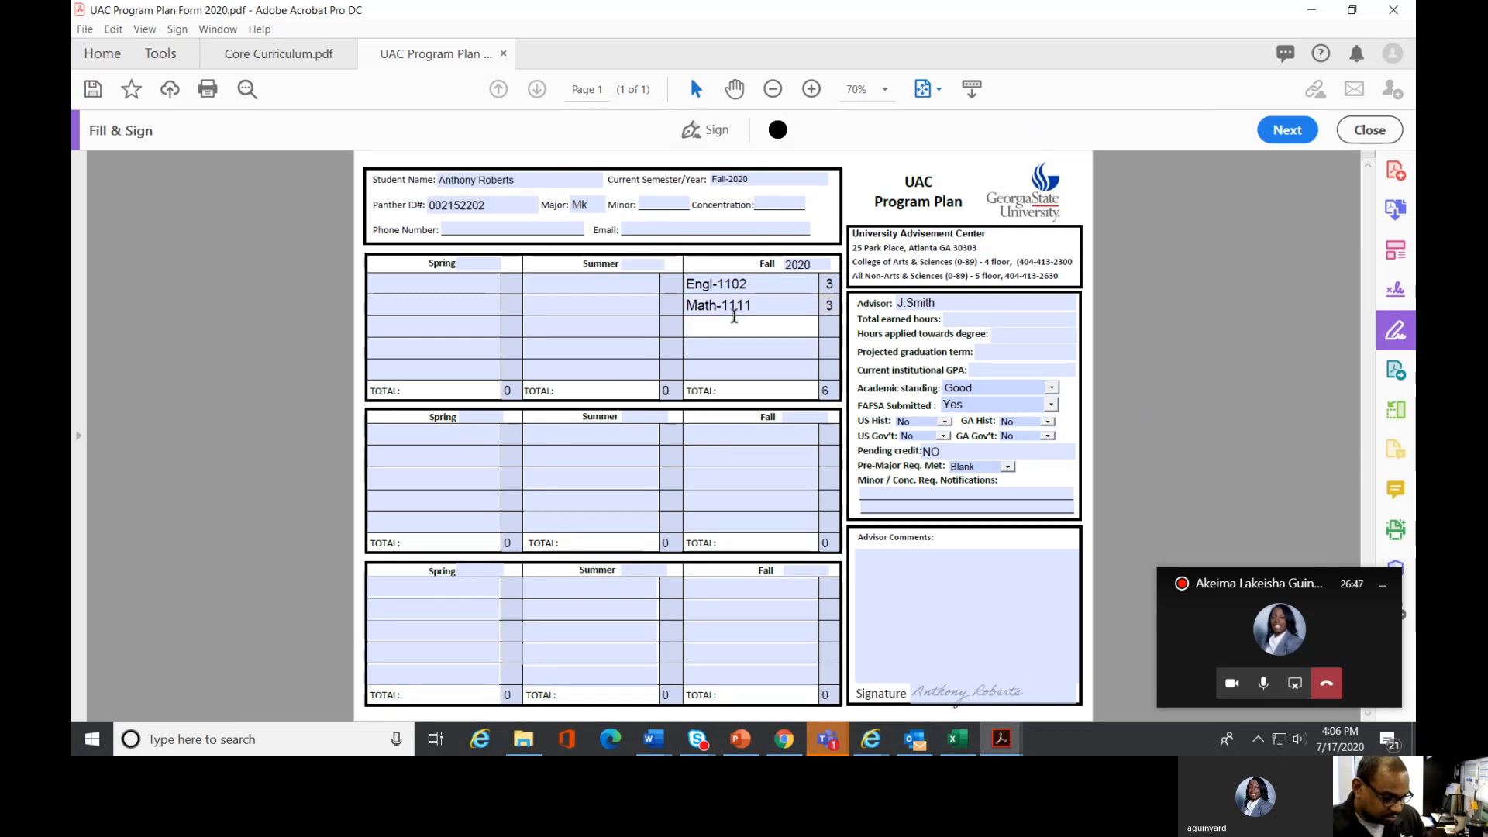
type("Po")
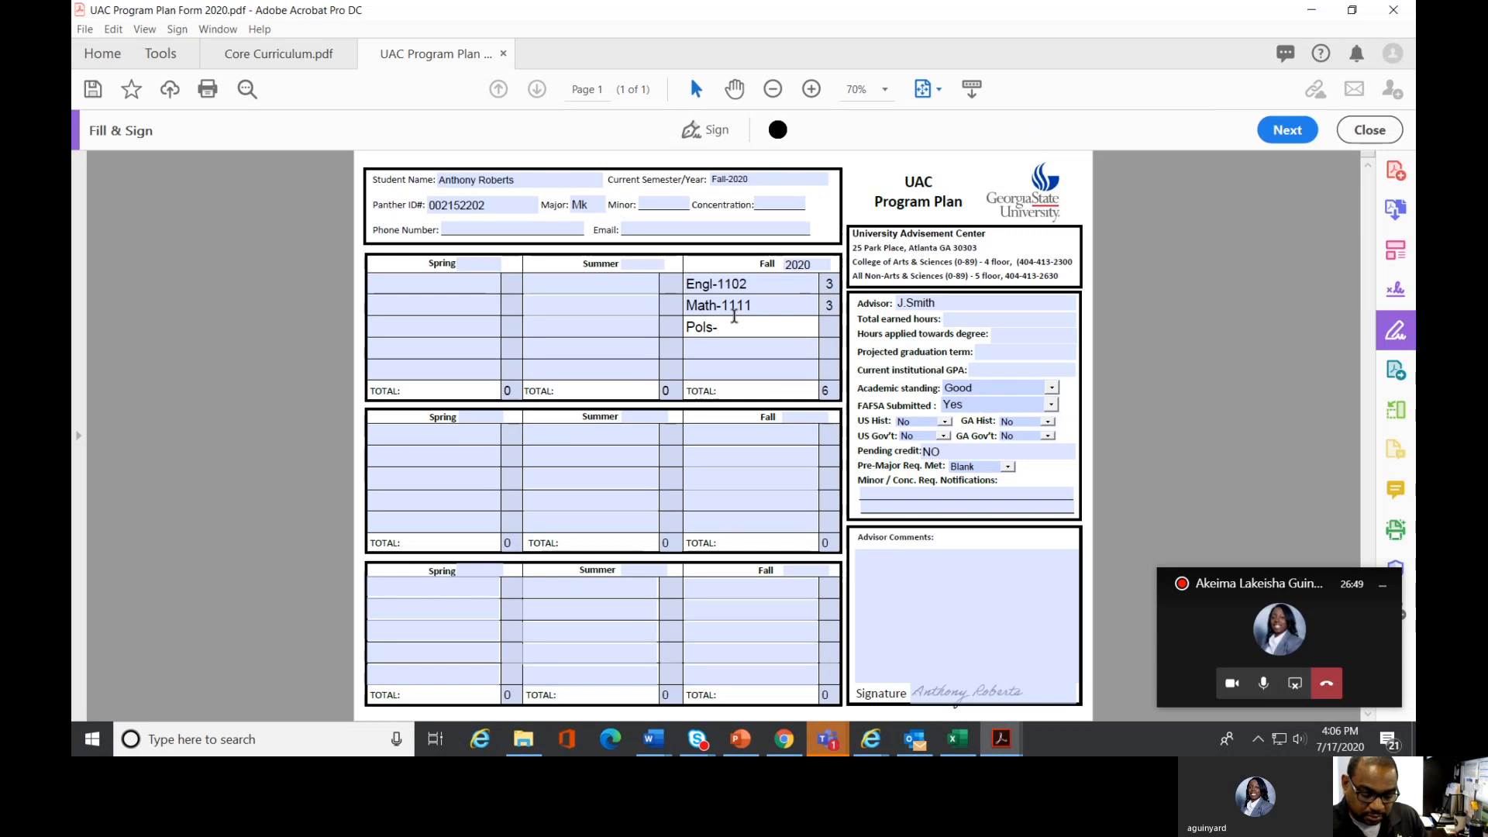
type("ls-")
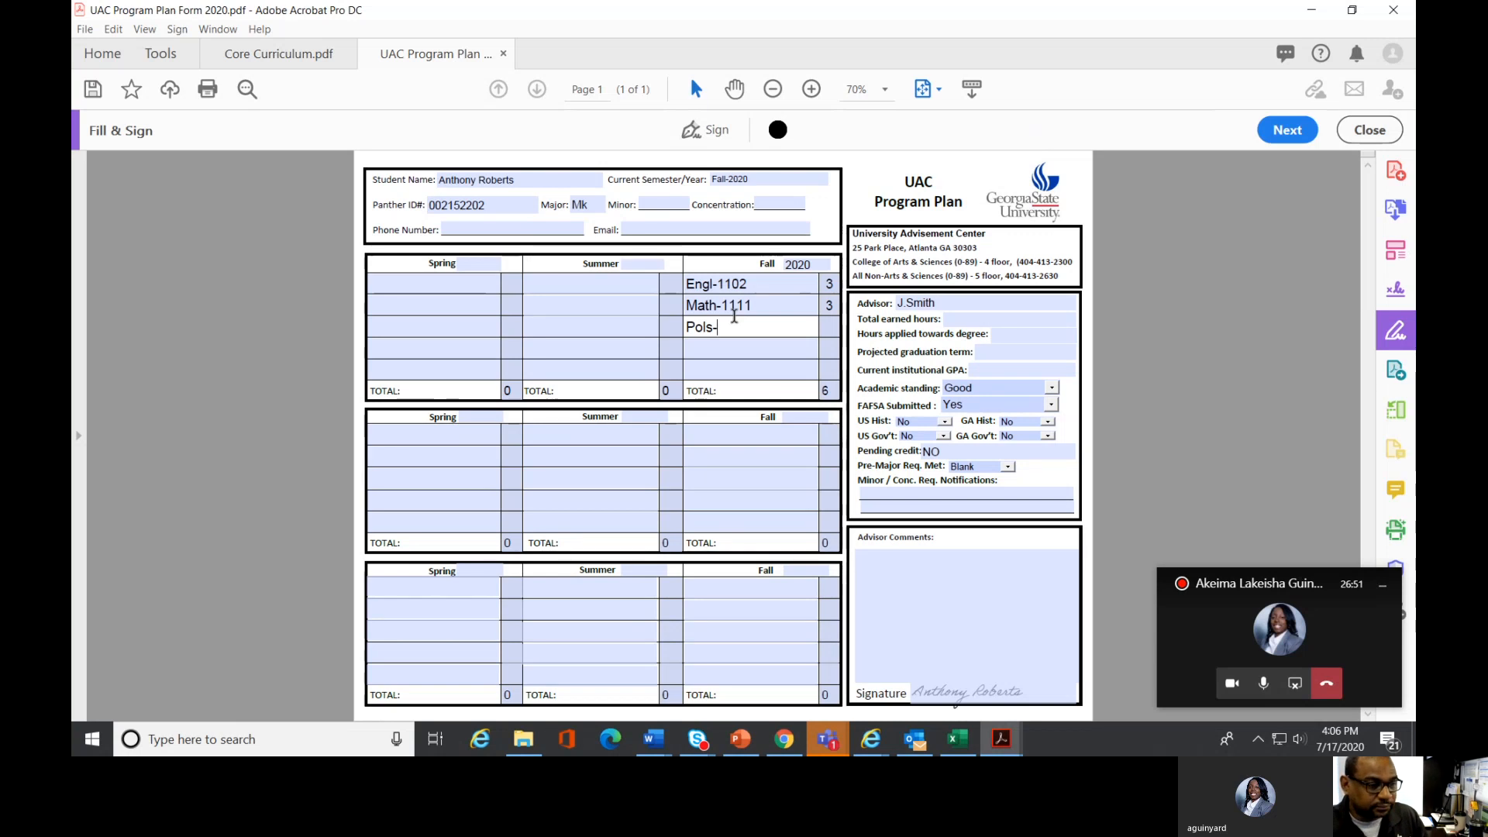
type("1101")
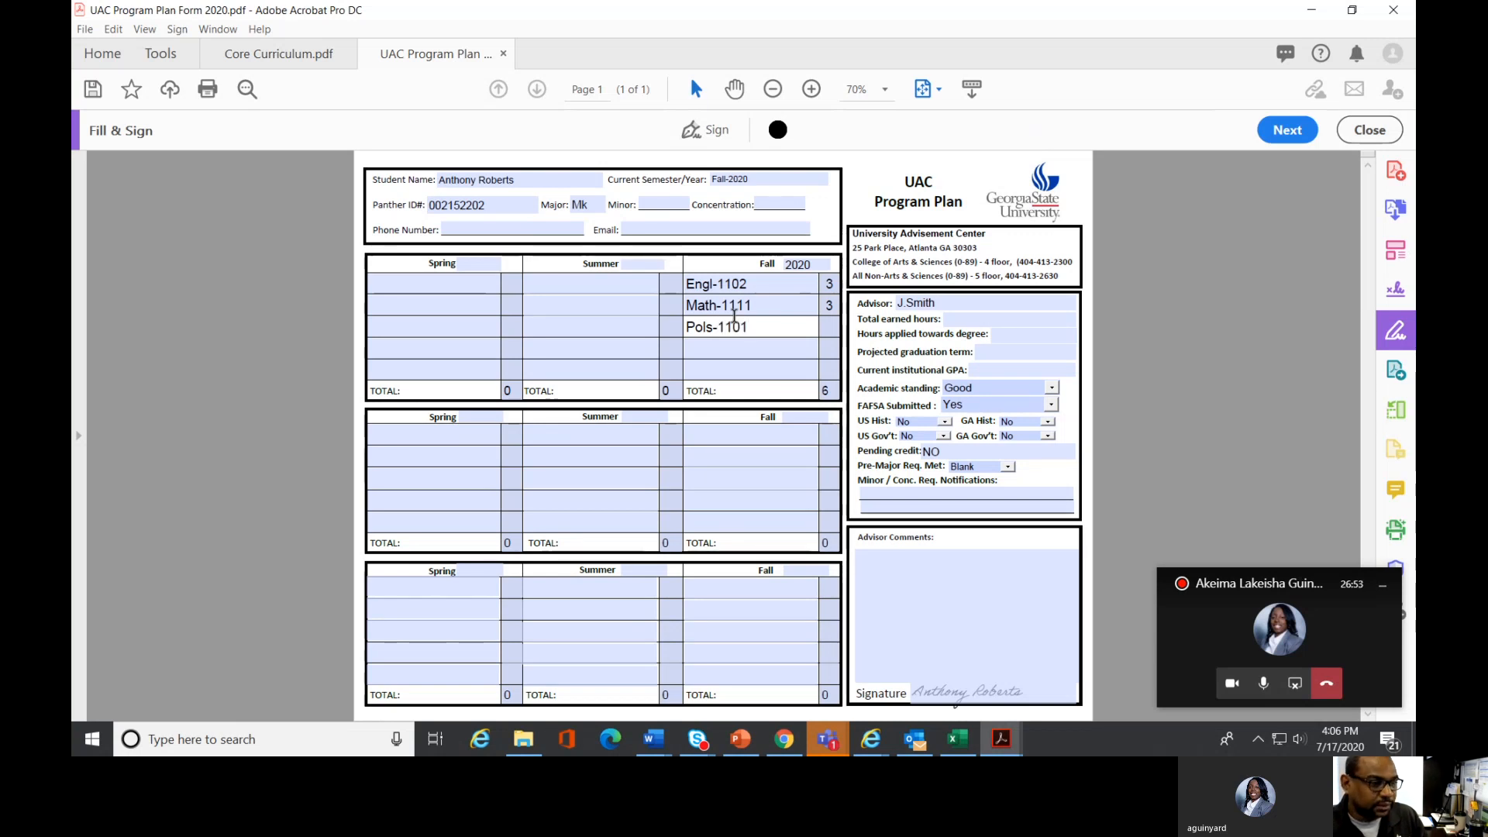
Enter Pscy-1101 as the fourth course in the Fall 2020 column.
left_click(700, 351)
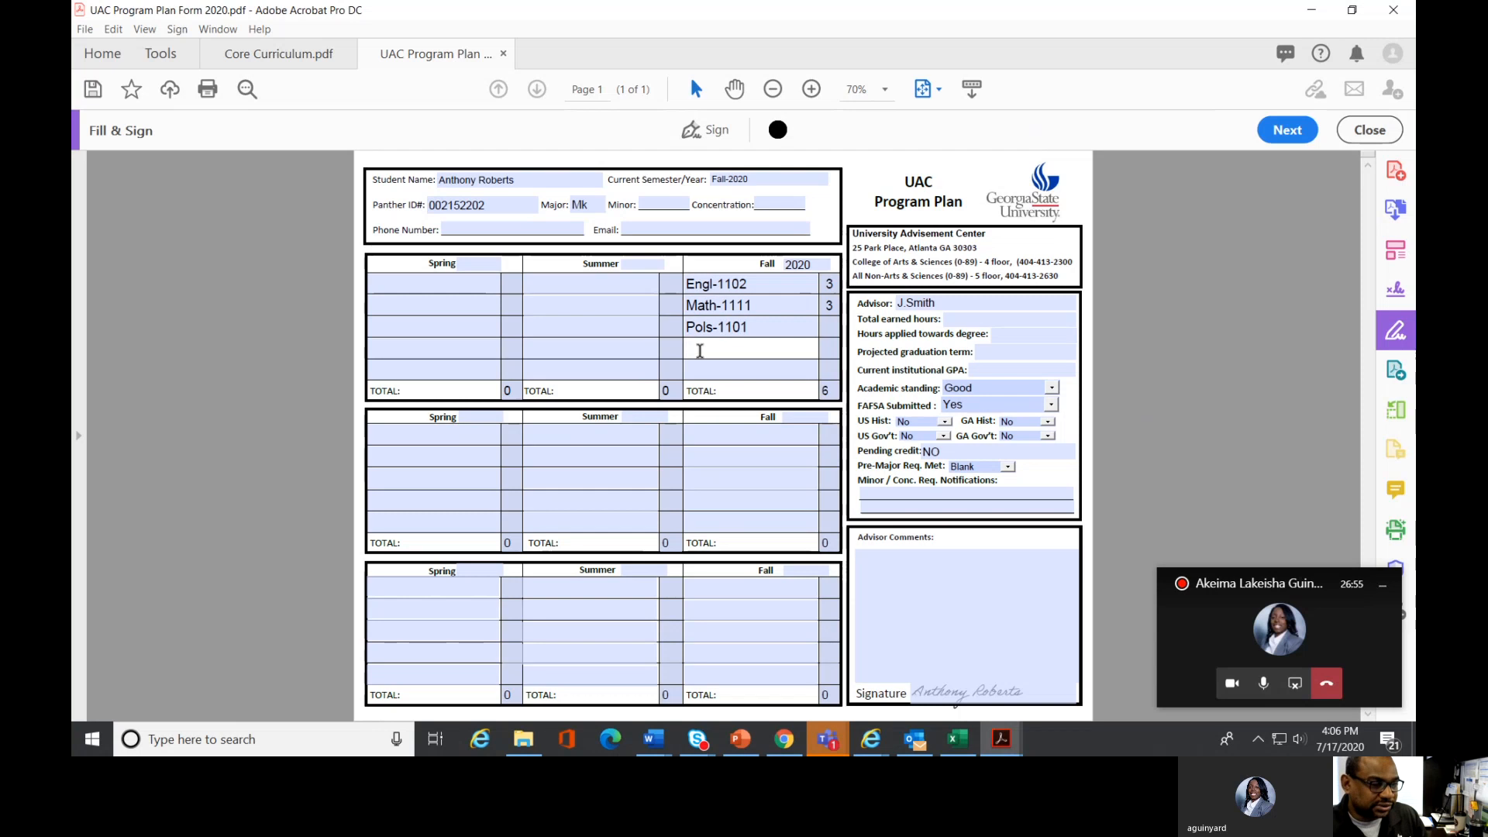
type("P")
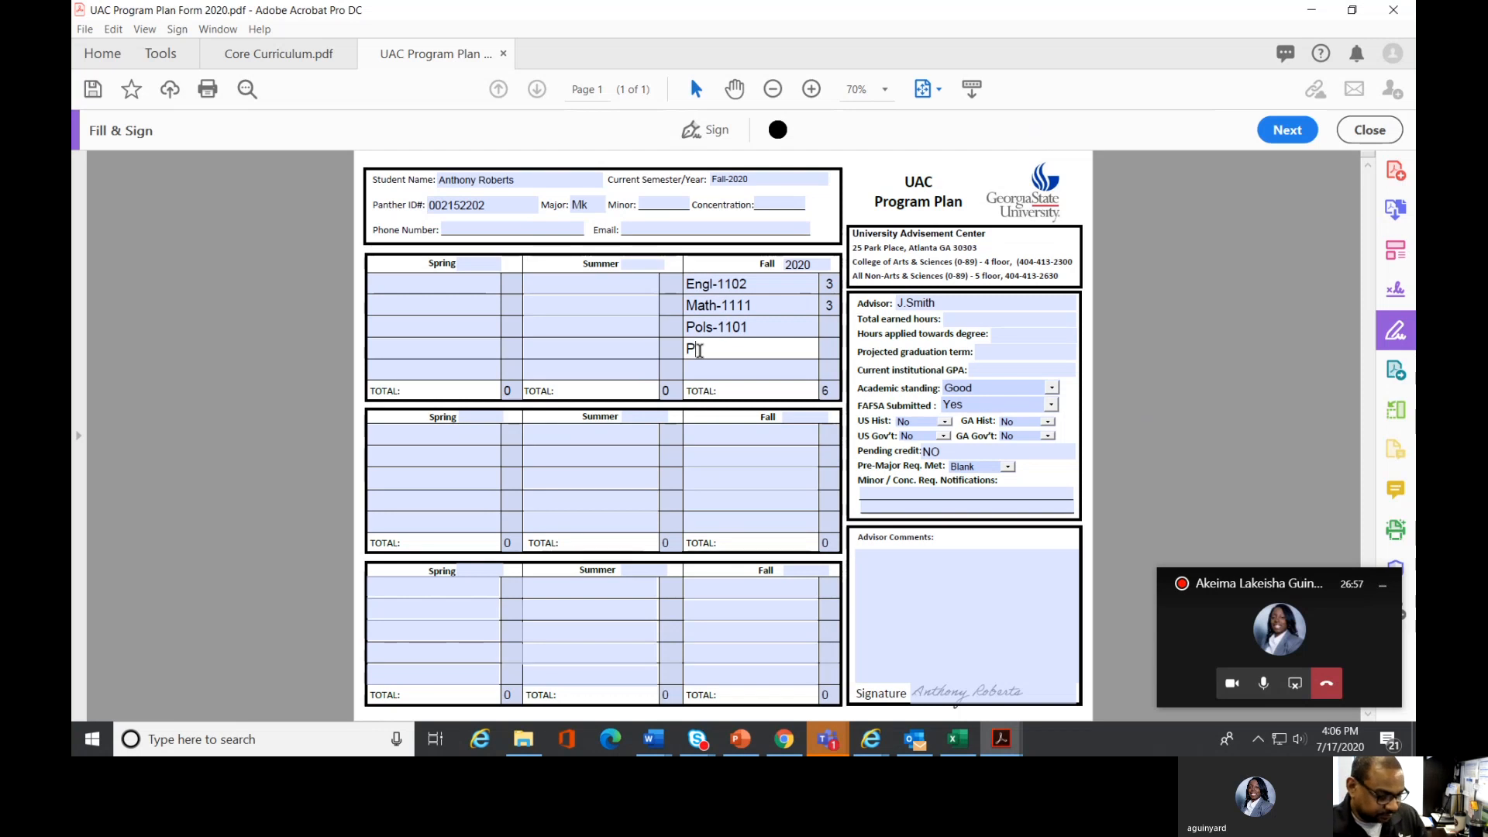
type("scy")
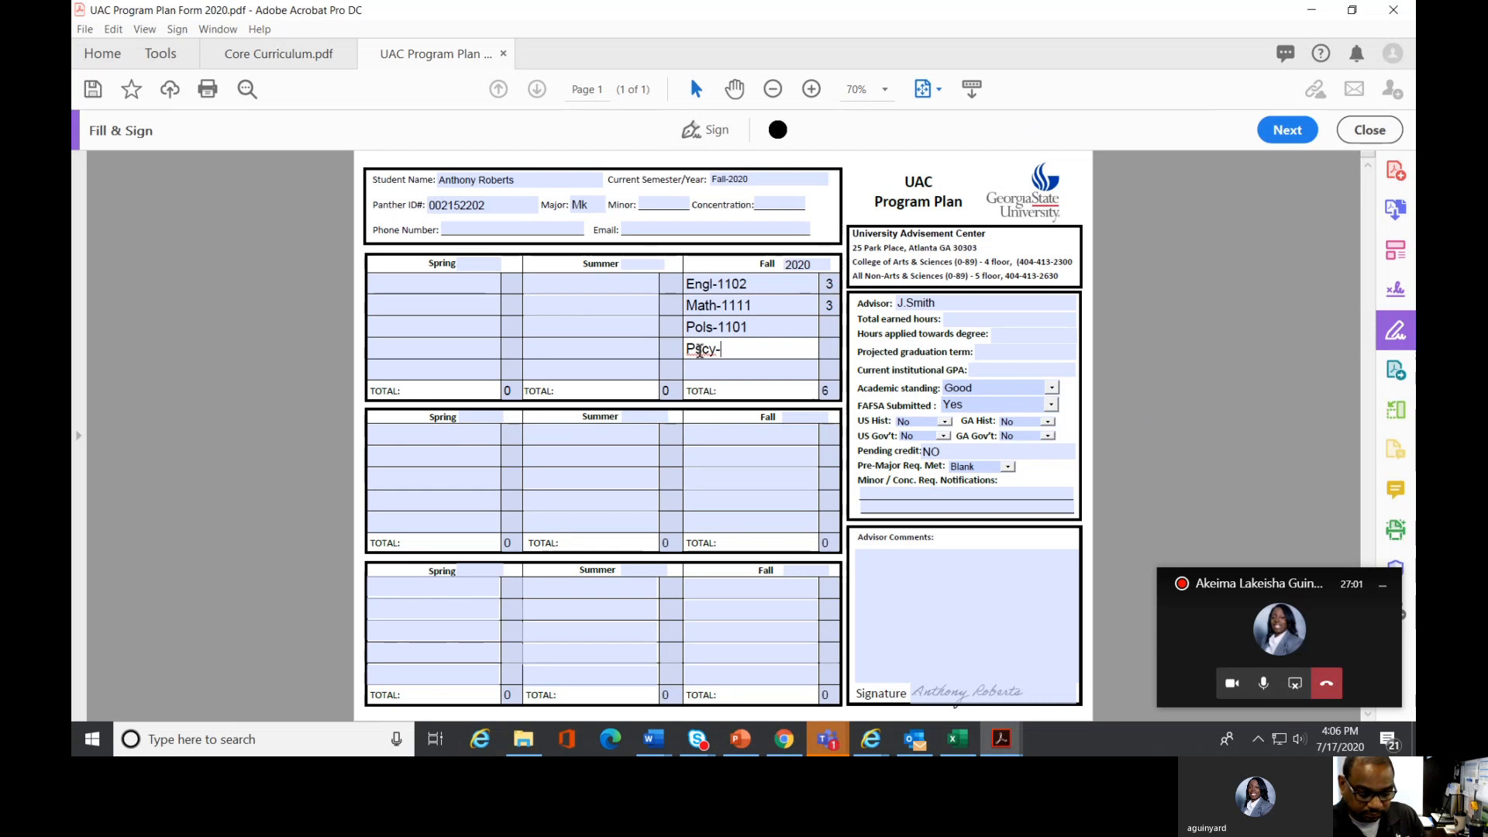
type("-110")
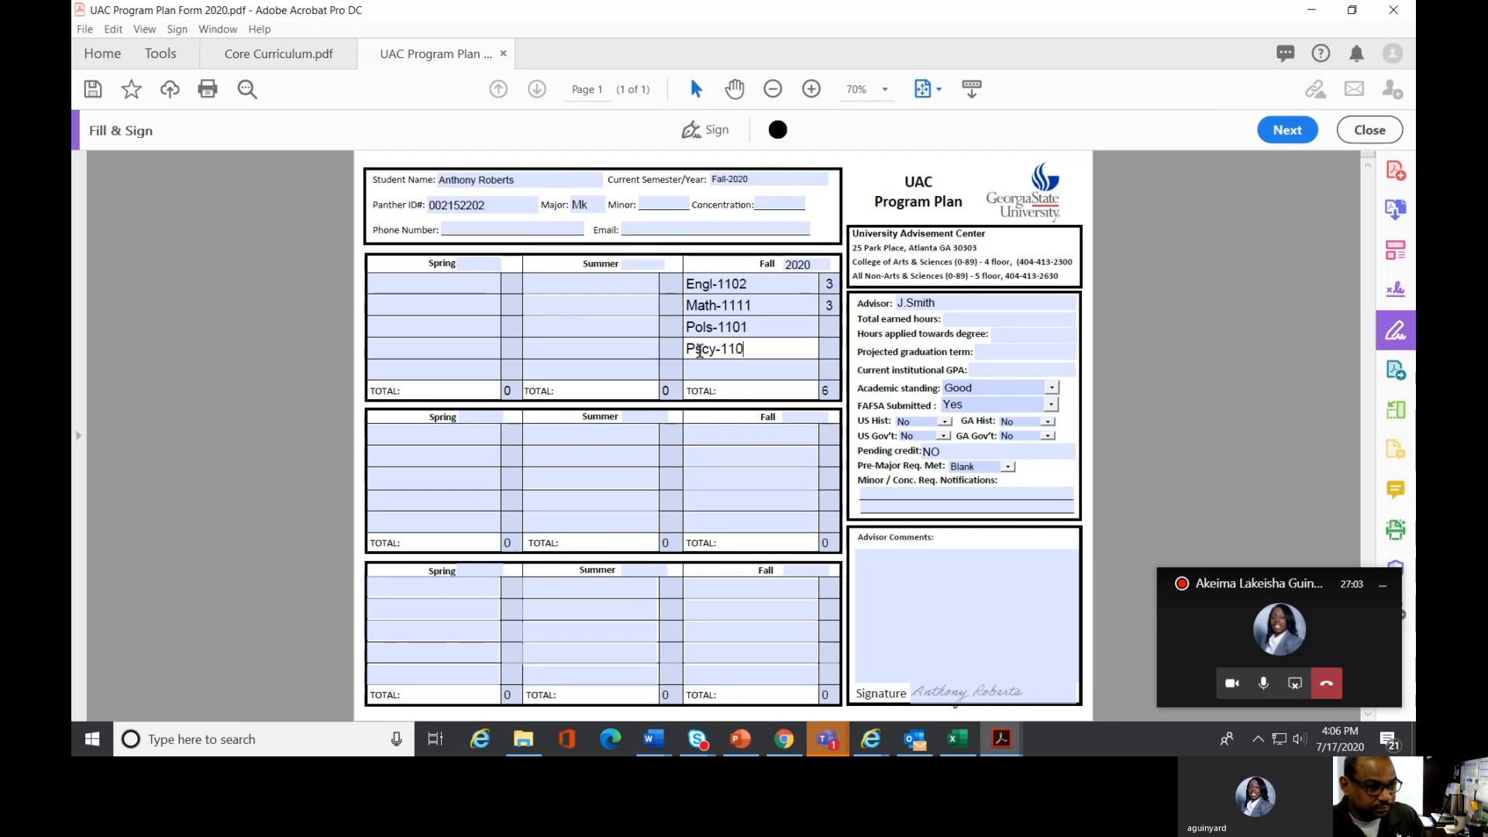
type("1")
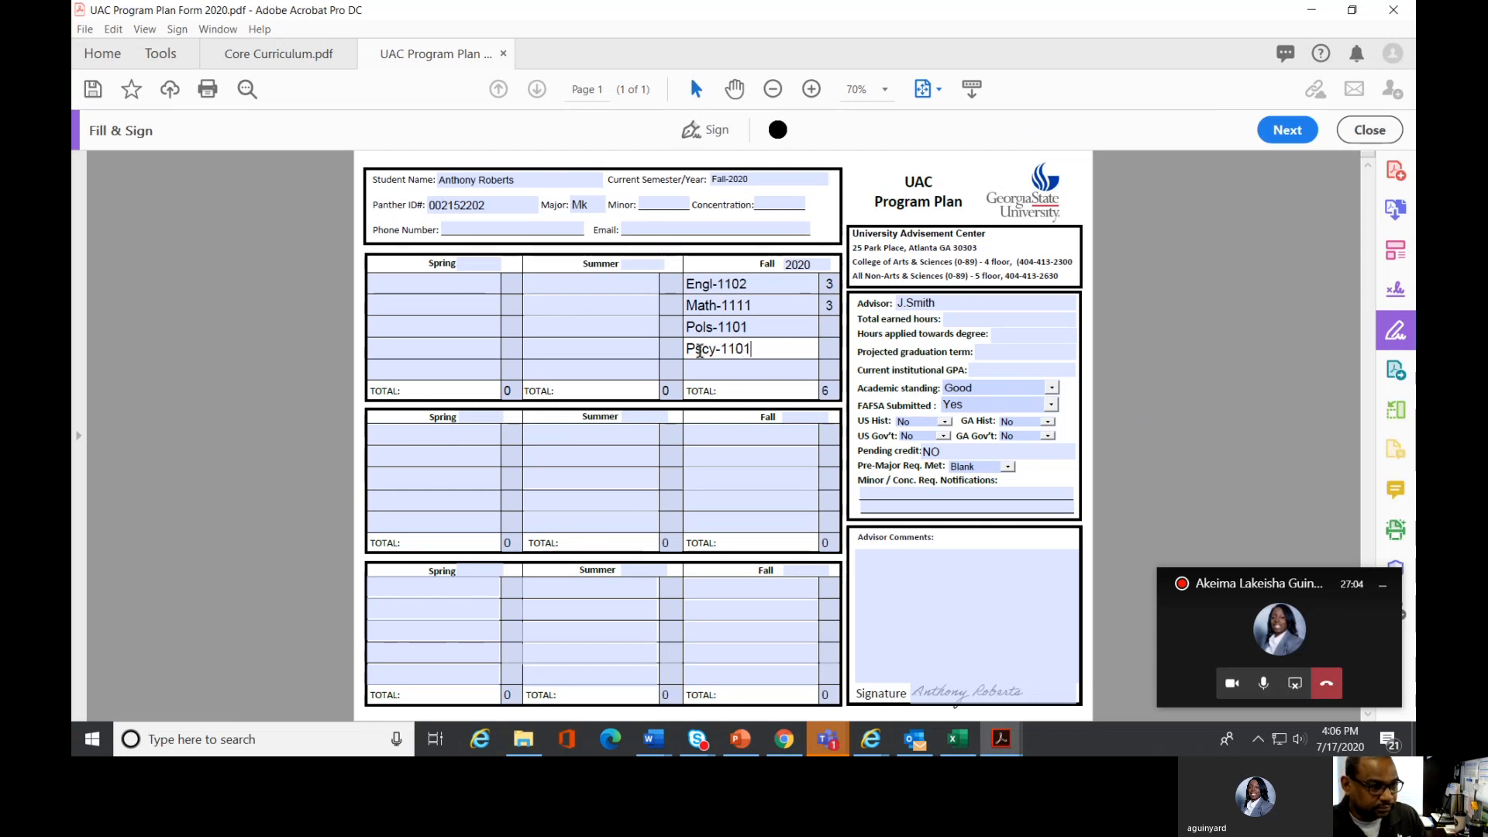
Enter 3 credit hours each for the third and fourth Fall 2020 courses.
left_click(829, 326)
type("3")
left_click(830, 348)
type("3")
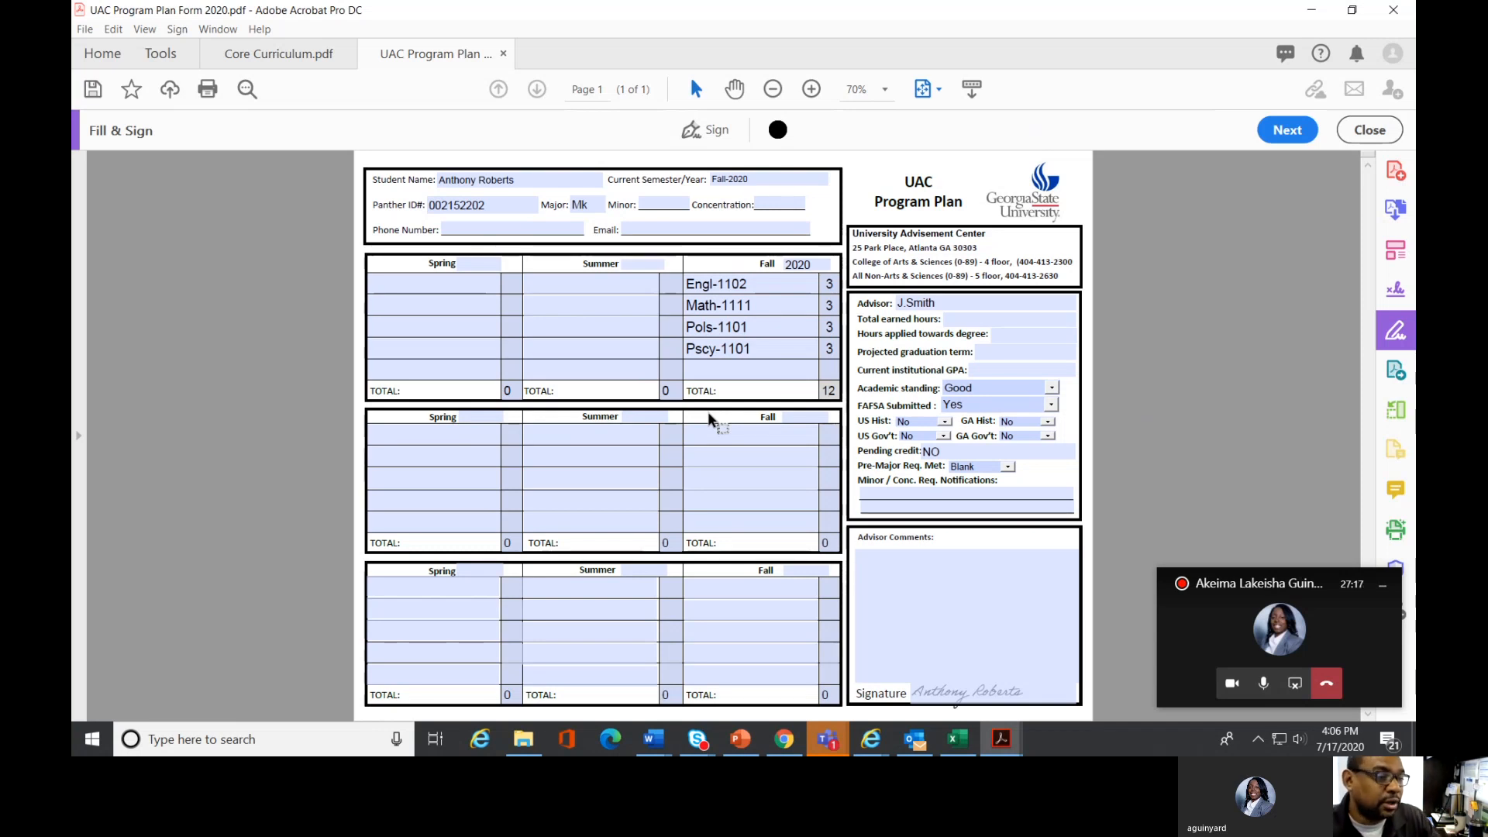
left_click(707, 431)
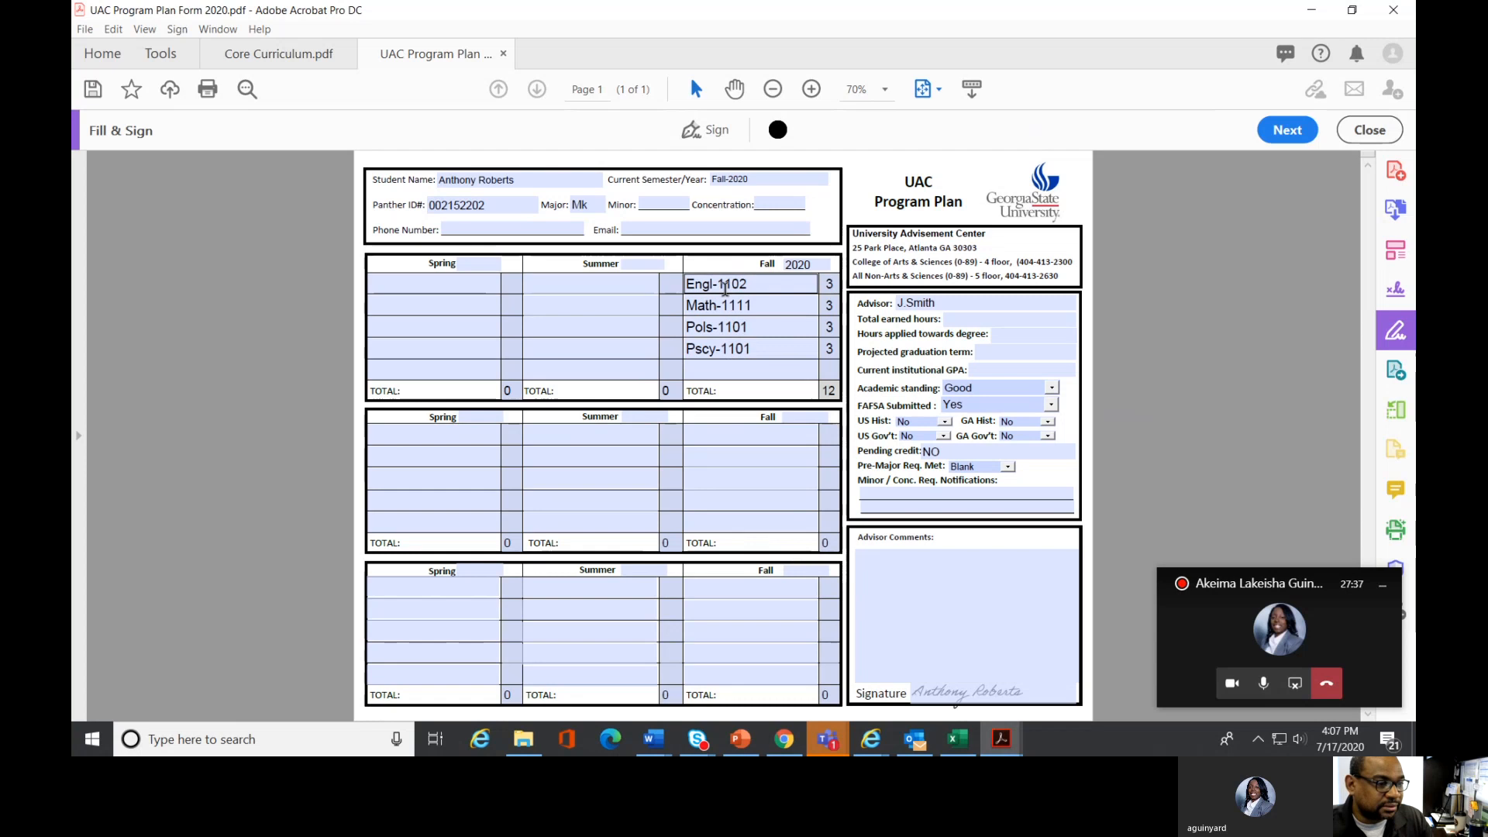
Check the core requirements in Core Curriculum.pdf and replace the fourth Fall 2020 course in the program plan with Area-(D).
left_click(294, 57)
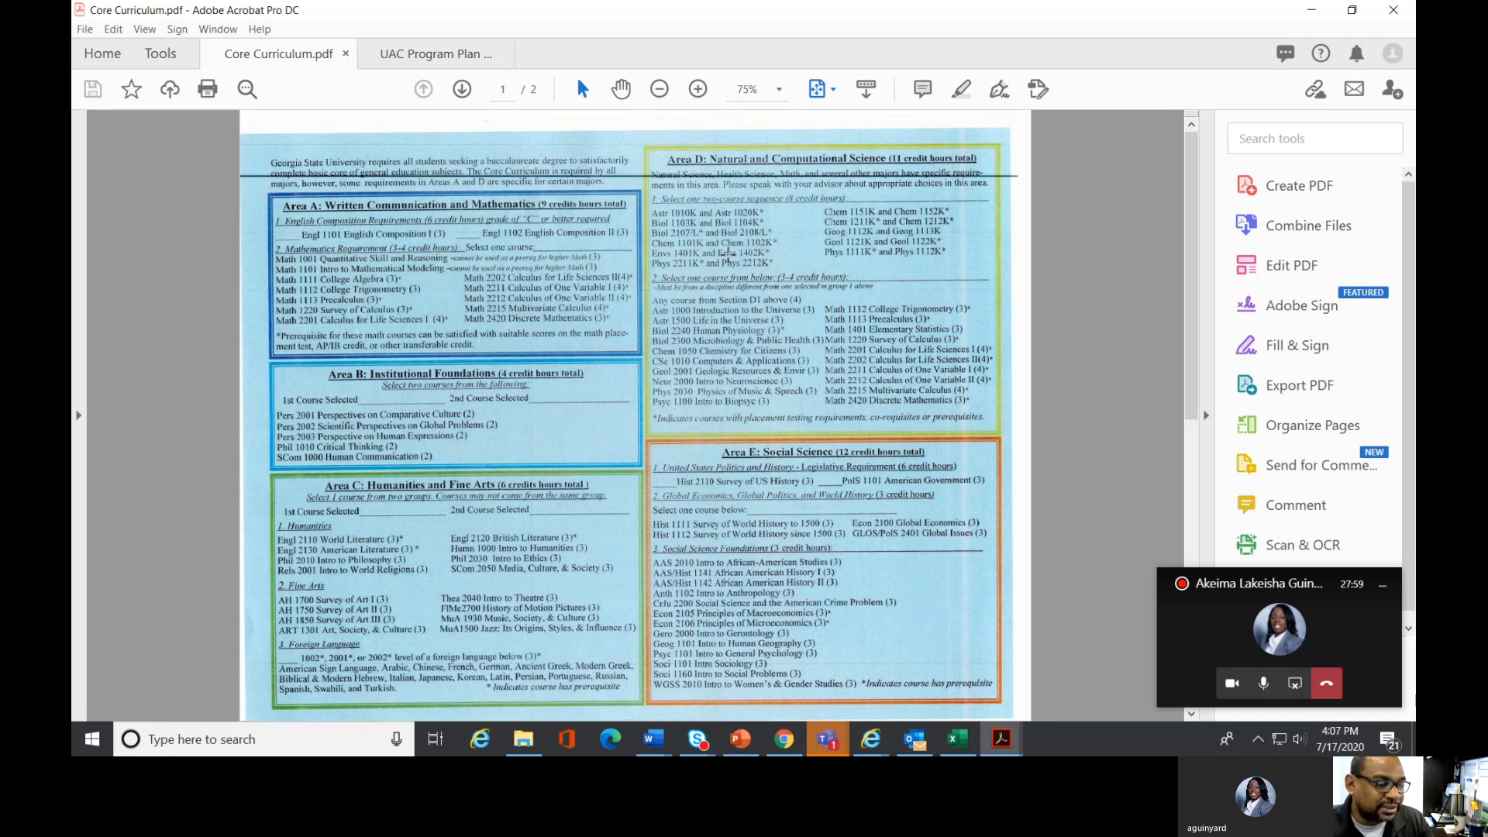
left_click(428, 55)
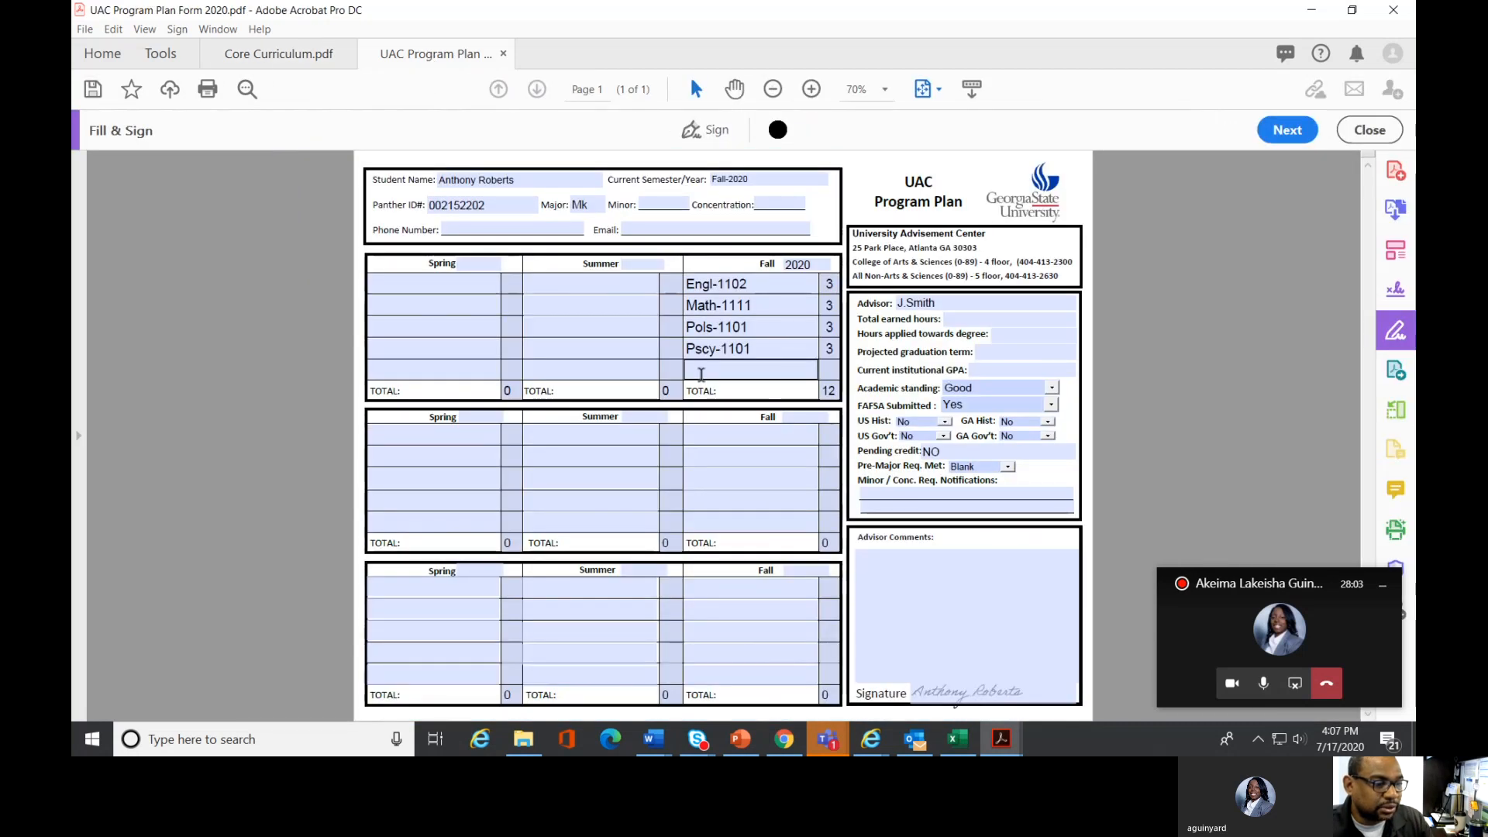
left_click(764, 347)
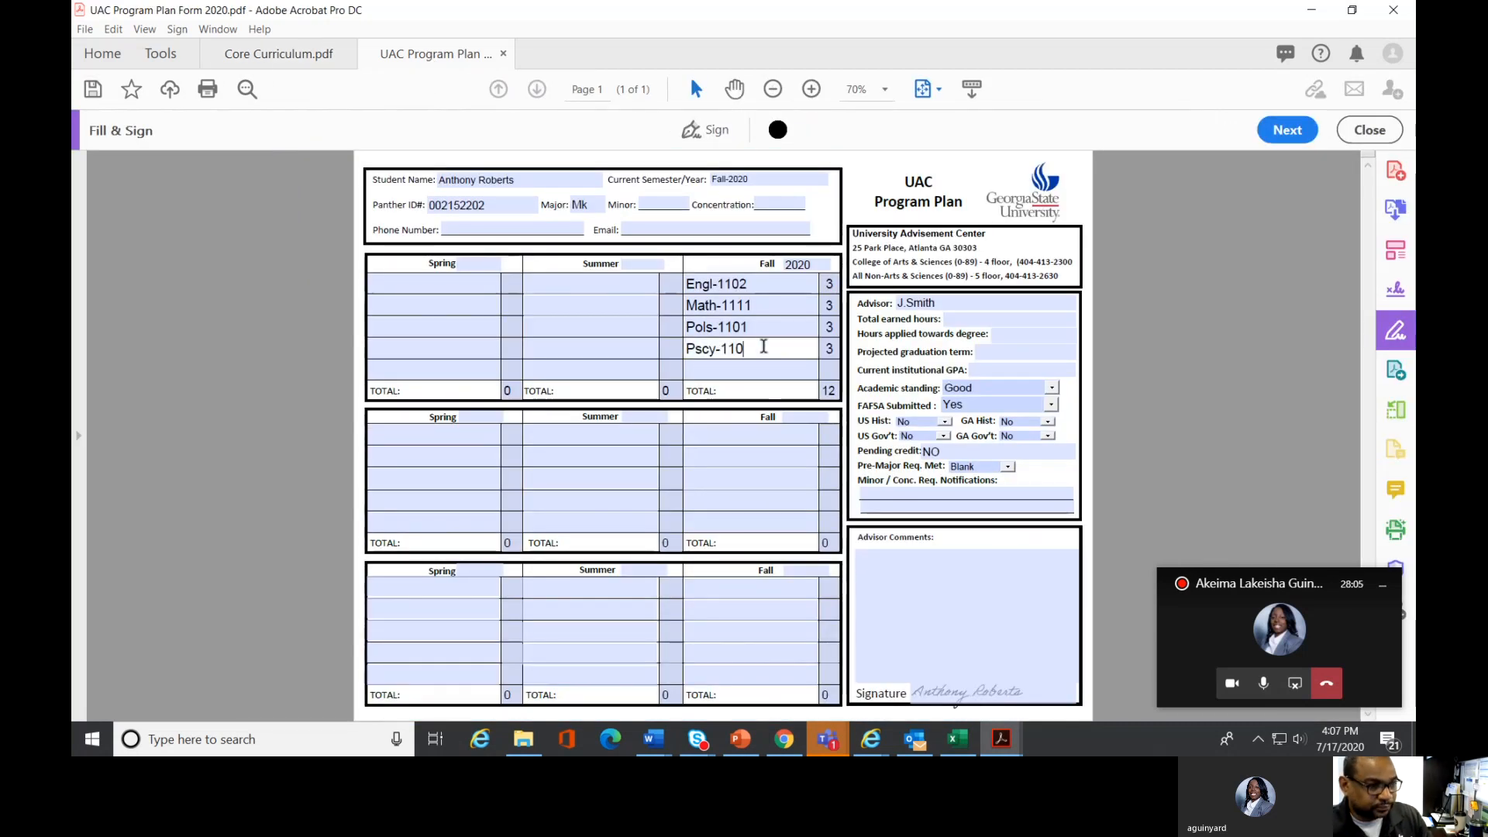
key("BackSpace")
key("BackSpace")
key("BackSpace")
key("BackSpace")
key("BackSpace")
key("BackSpace")
key("BackSpace")
key("BackSpace")
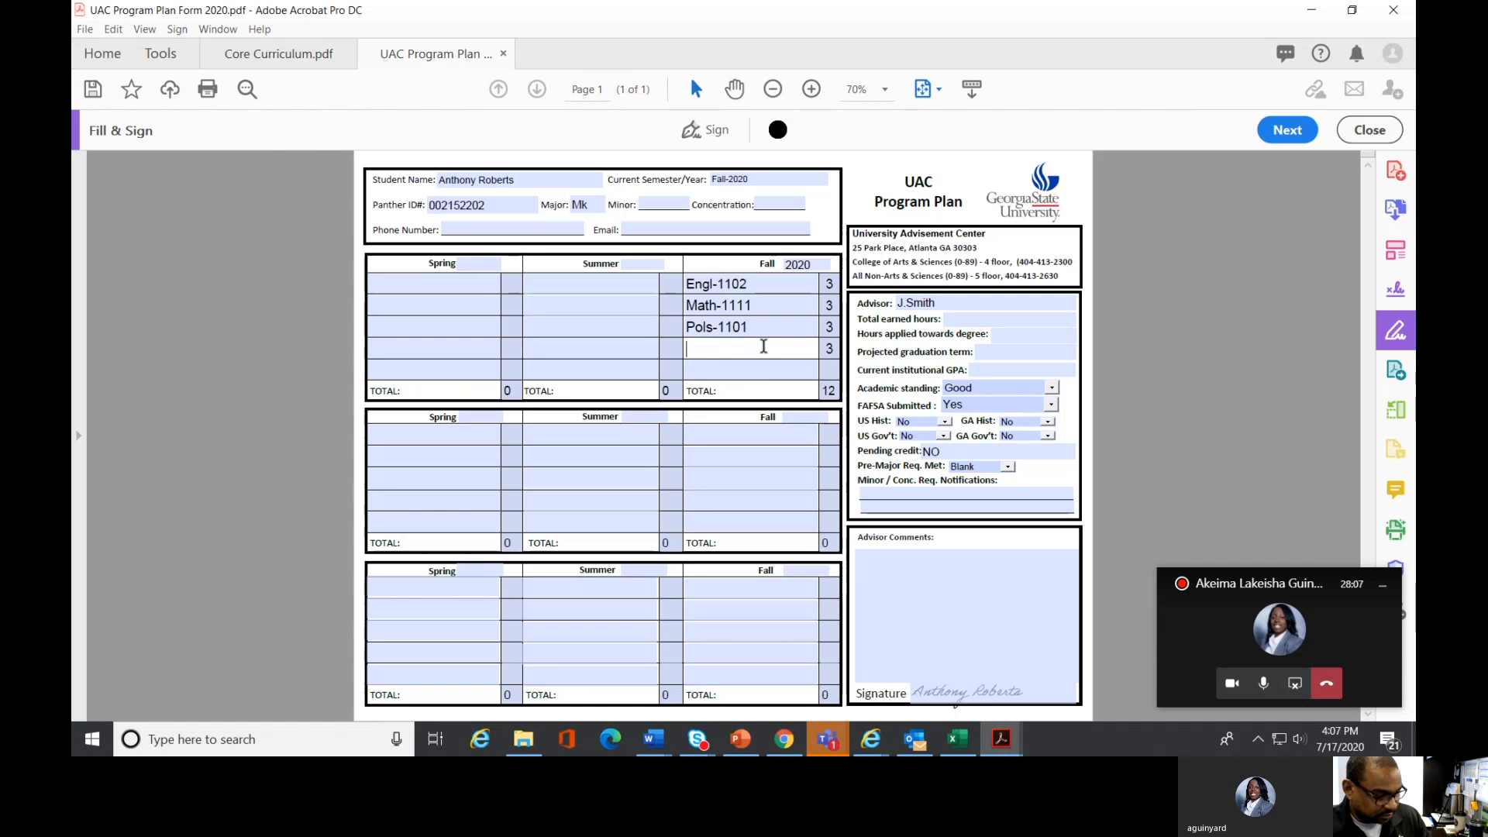
type("Are")
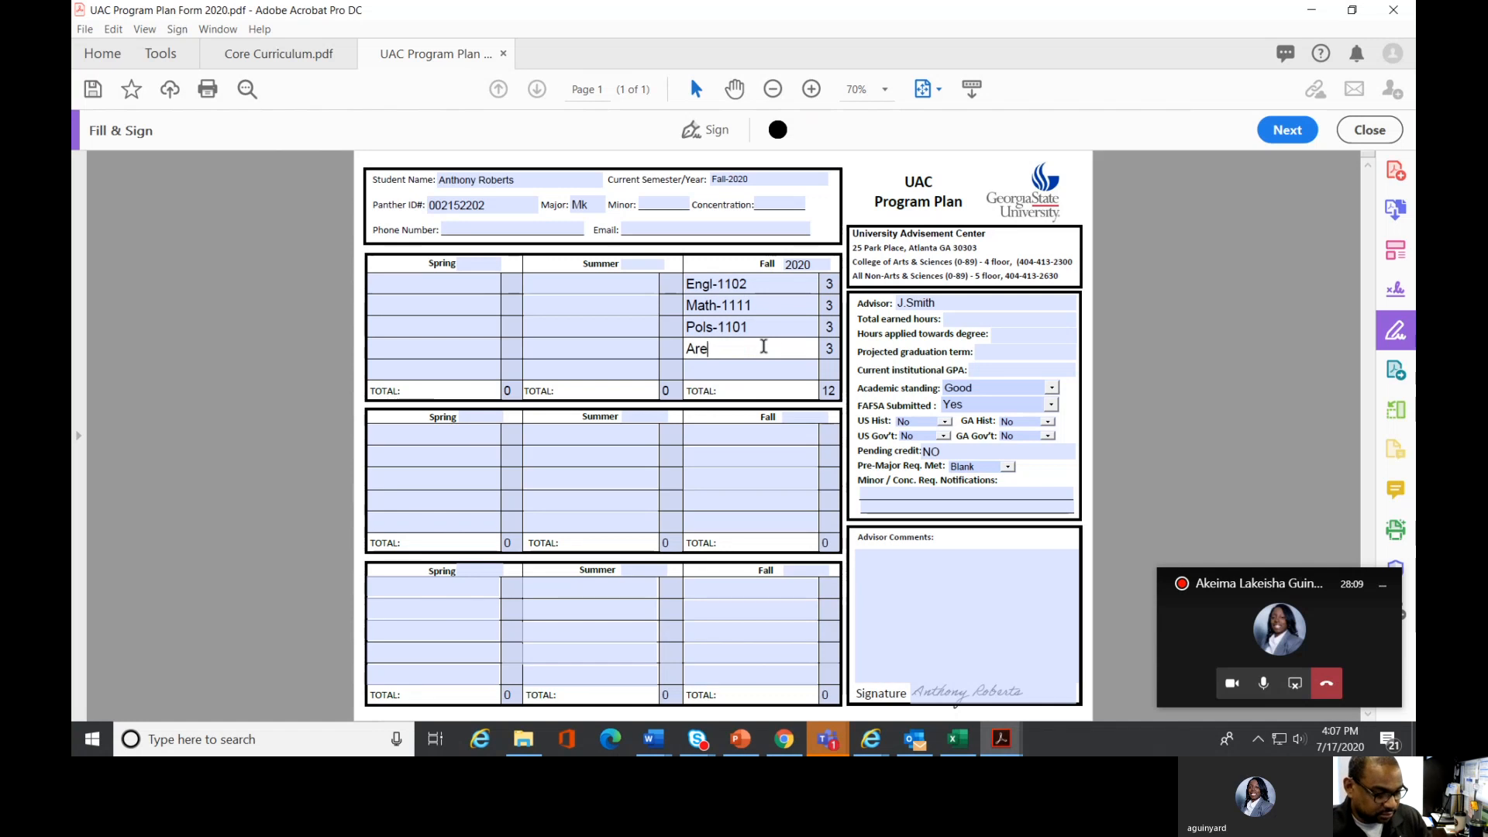
type("a-")
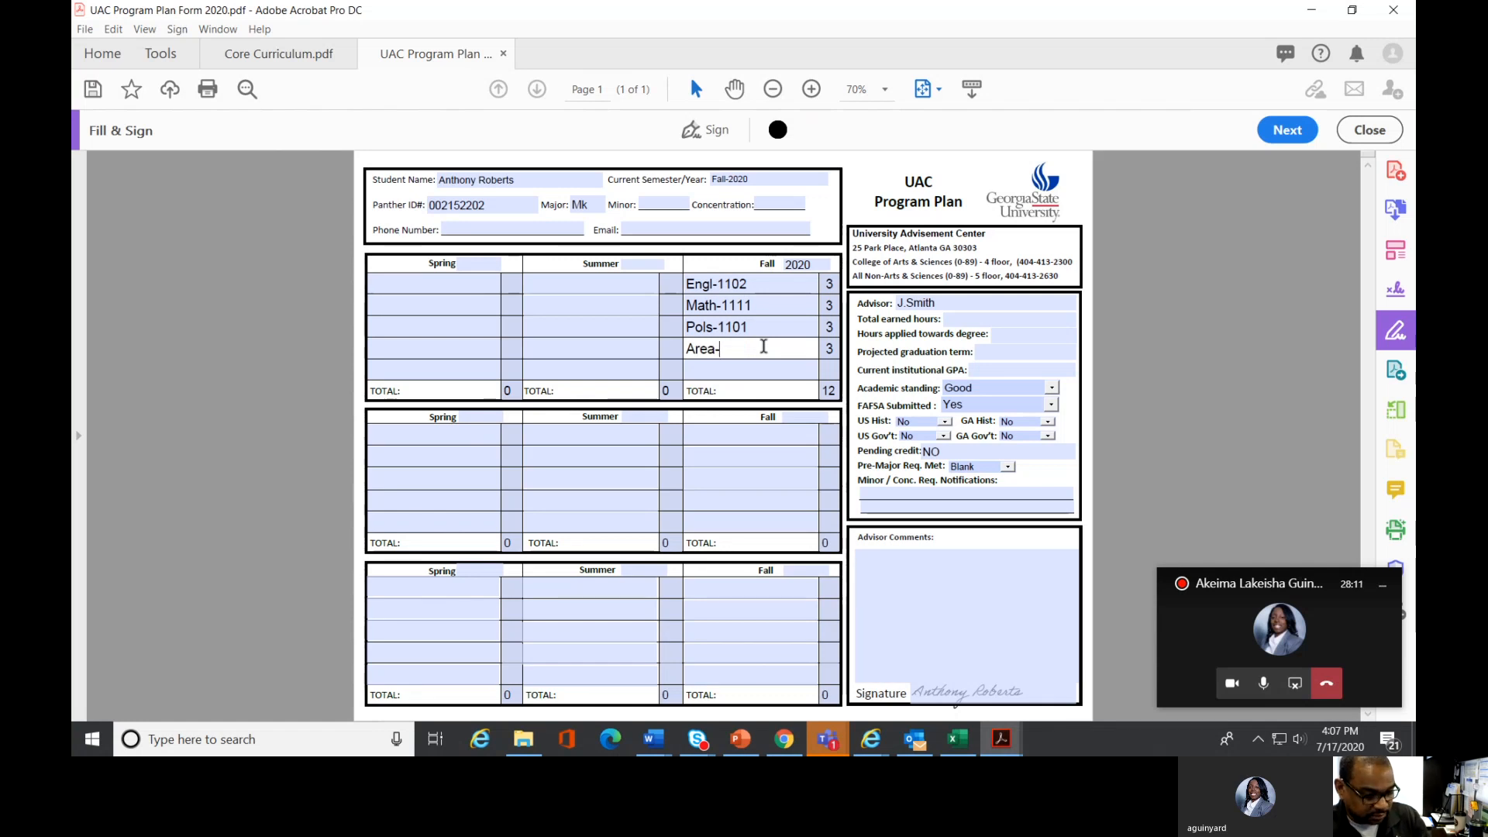
type("(D)")
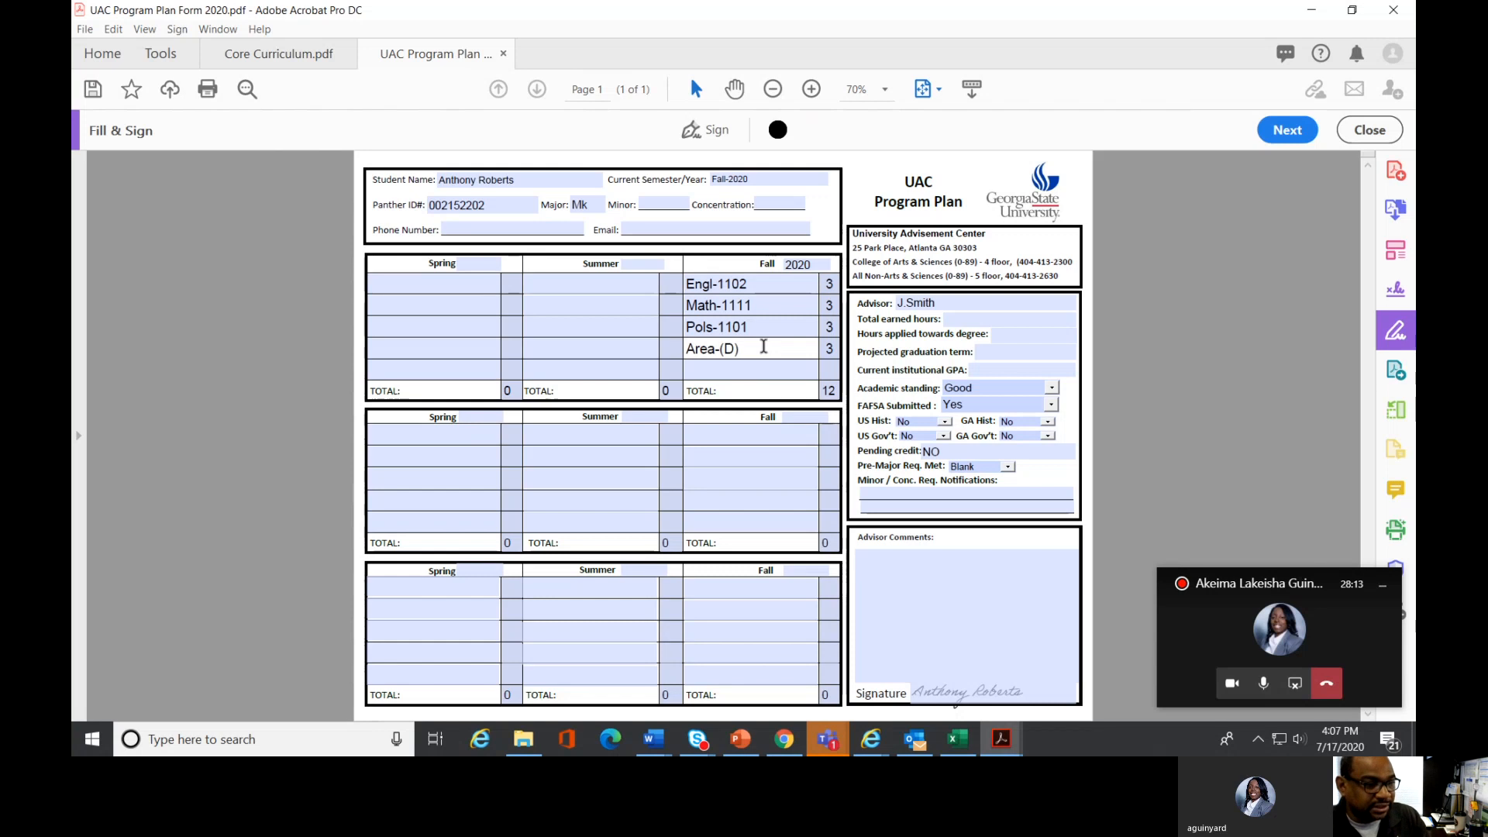
Set the credit hours of the Area-(D) course in Fall 2020 to 4.
left_click(837, 351)
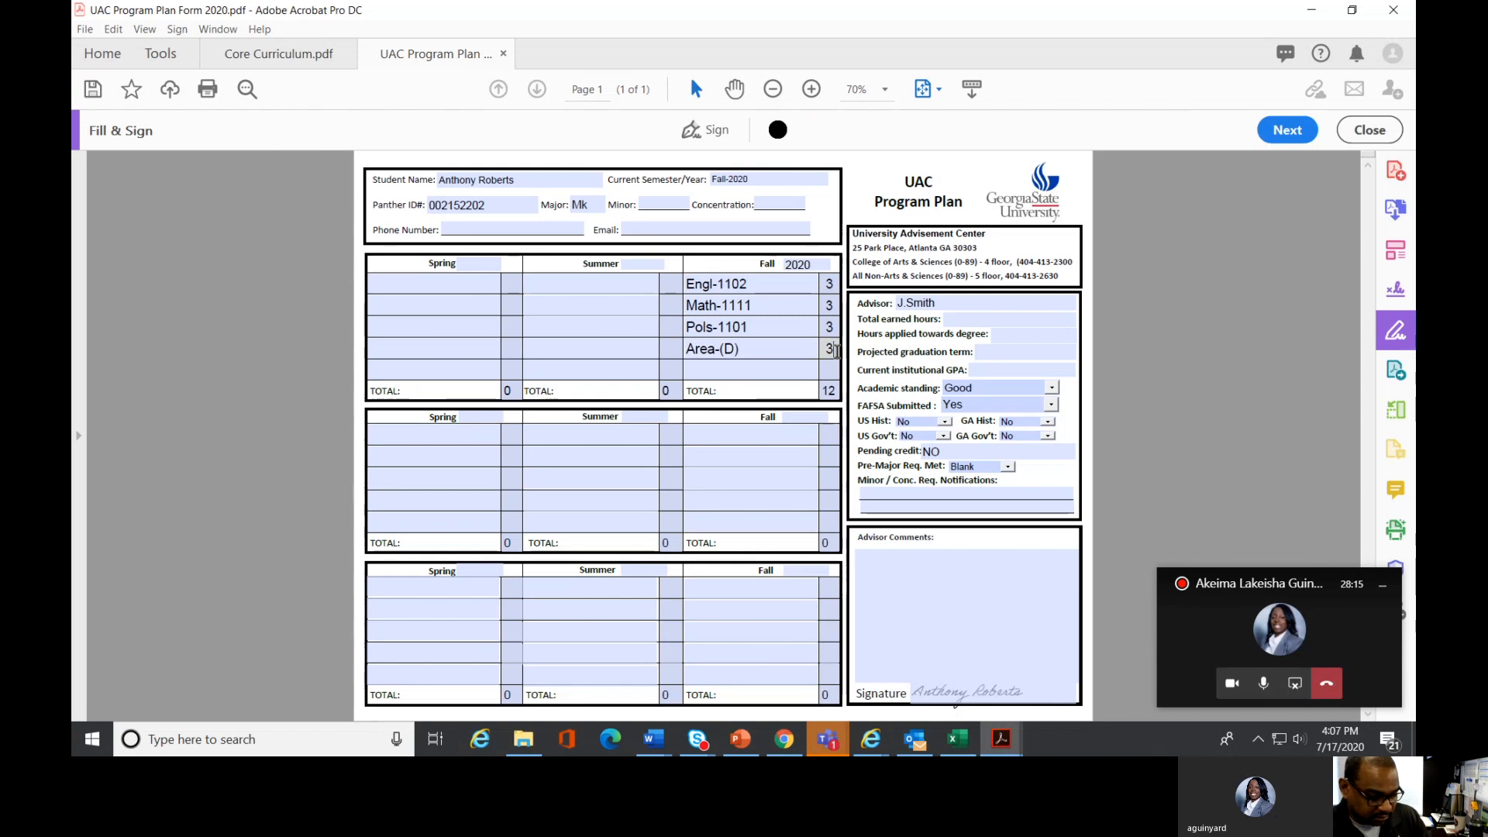
key("BackSpace")
type("4")
left_click(827, 391)
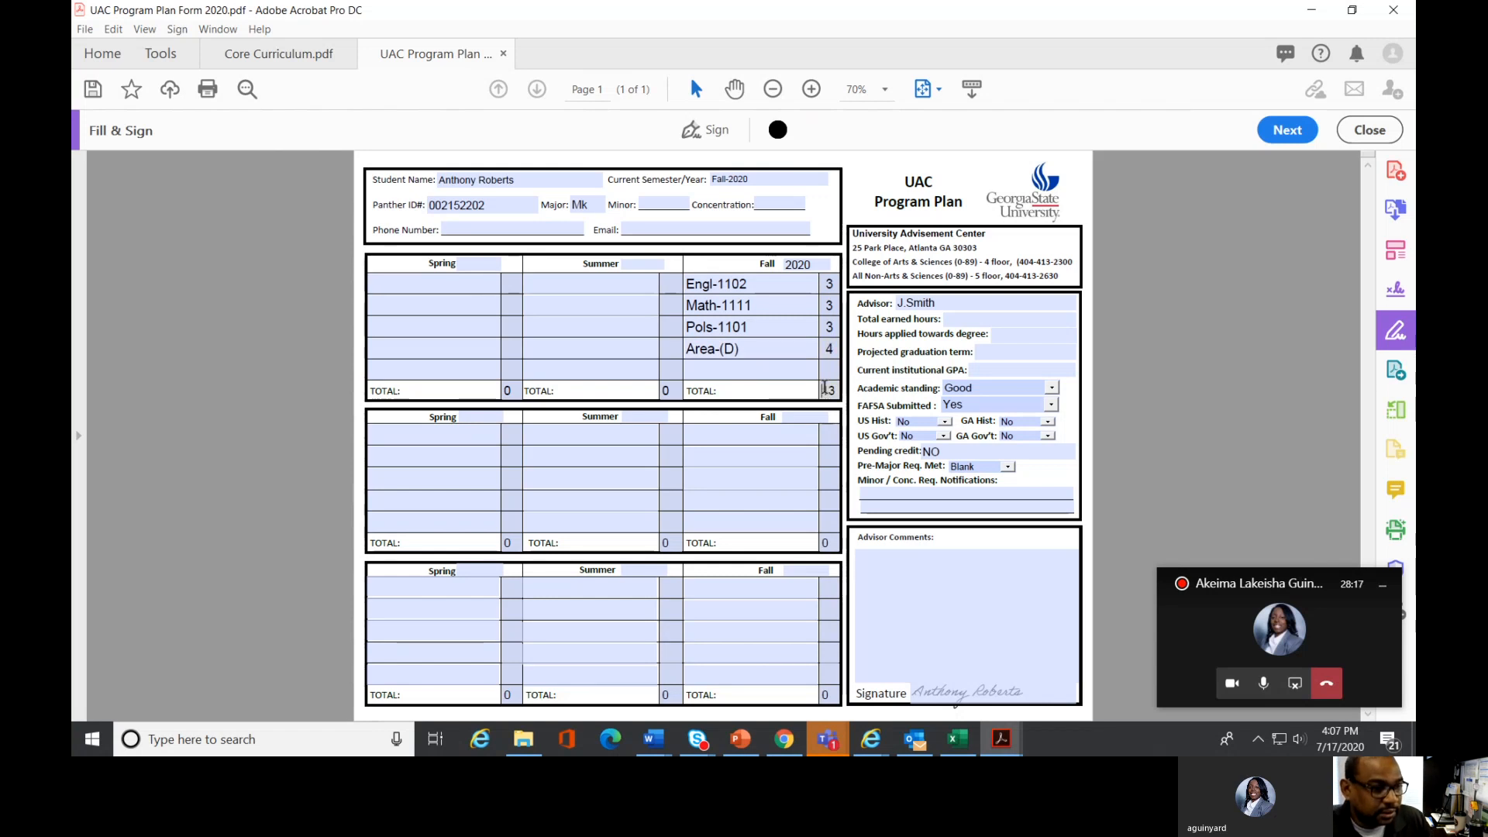
left_click(760, 370)
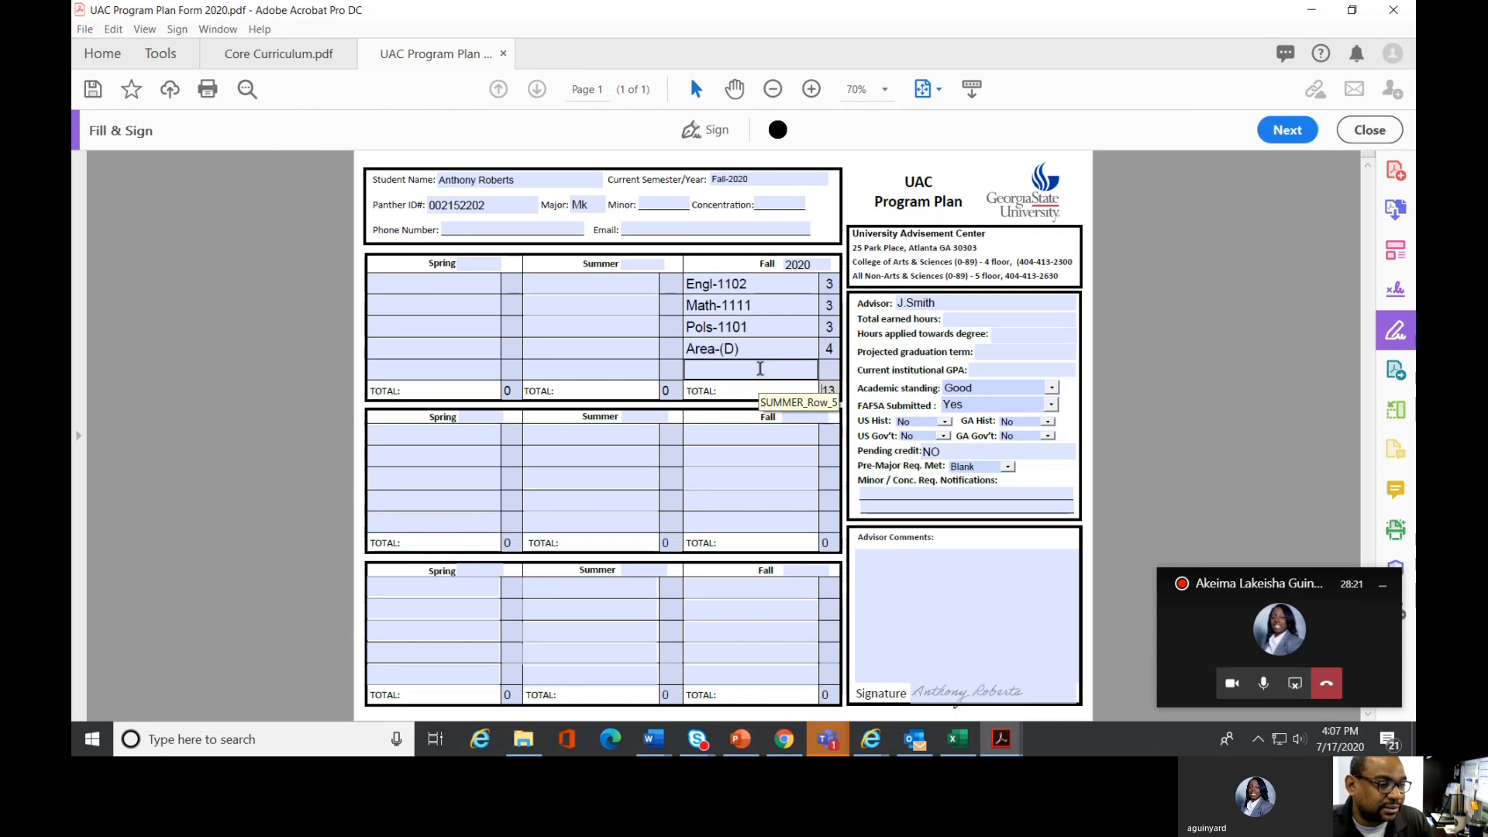
left_click(761, 350)
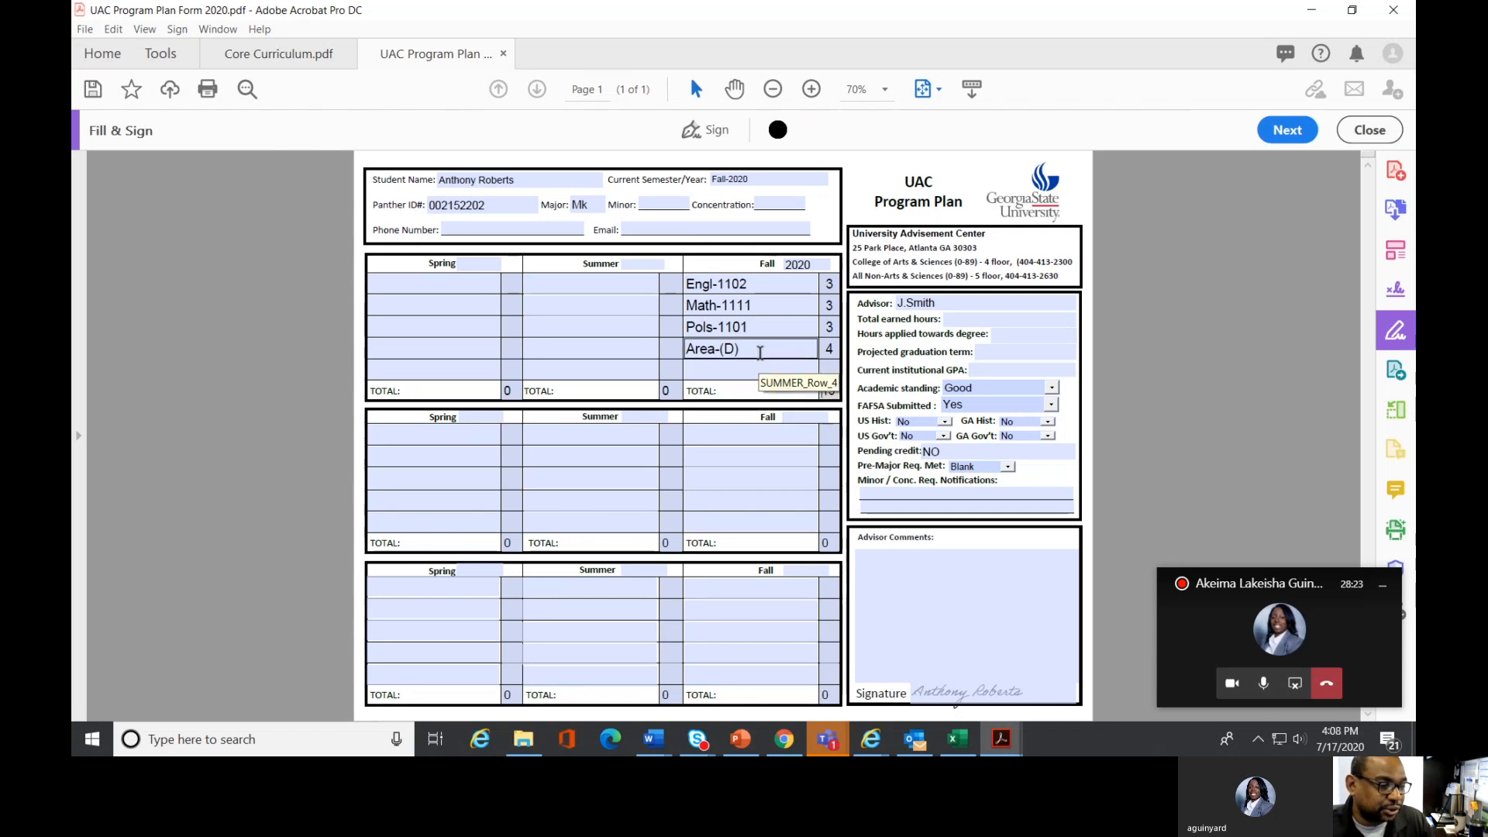